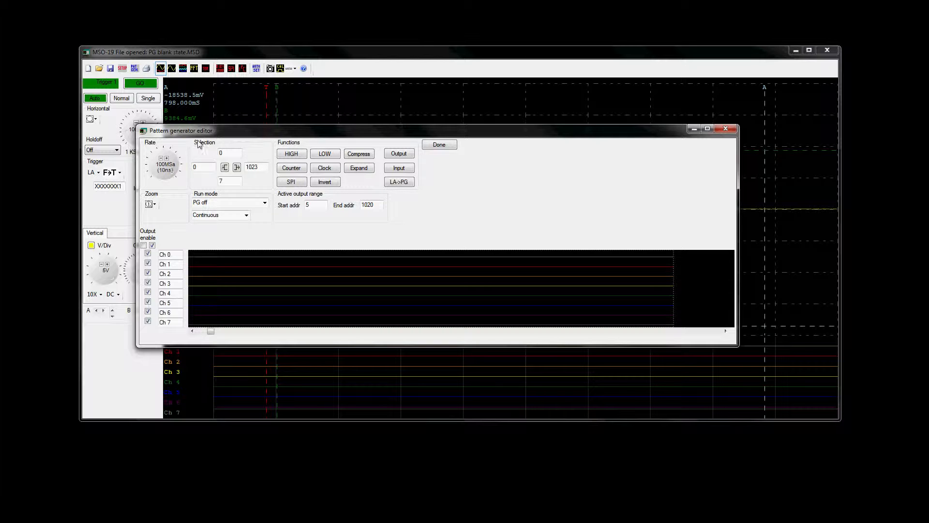
Examine the pattern generator's rate, channel output enables, loop options and active output address range
click(163, 160)
click(159, 179)
mouse_move(156, 174)
mouse_down()
mouse_move(173, 159)
mouse_move(170, 174)
mouse_up()
click(148, 301)
click(148, 292)
click(148, 283)
click(148, 292)
click(148, 302)
click(147, 282)
click(247, 216)
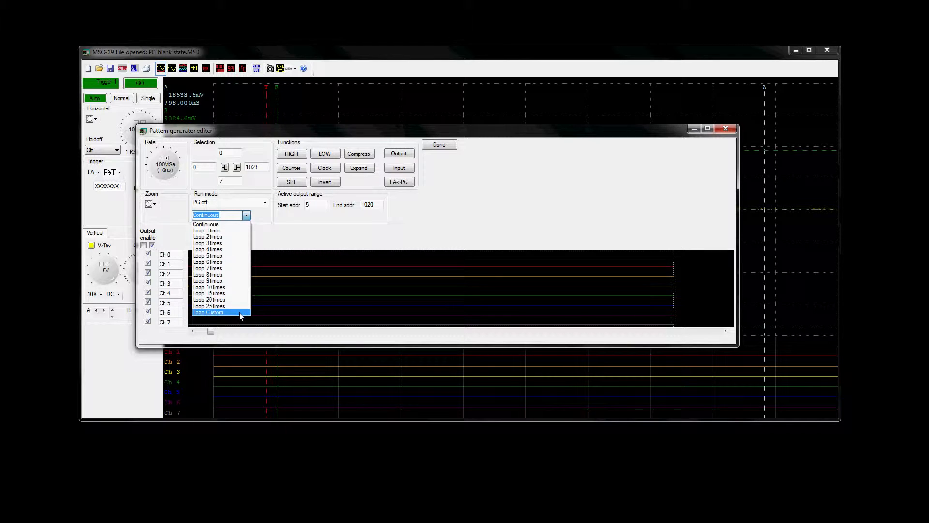
click(286, 229)
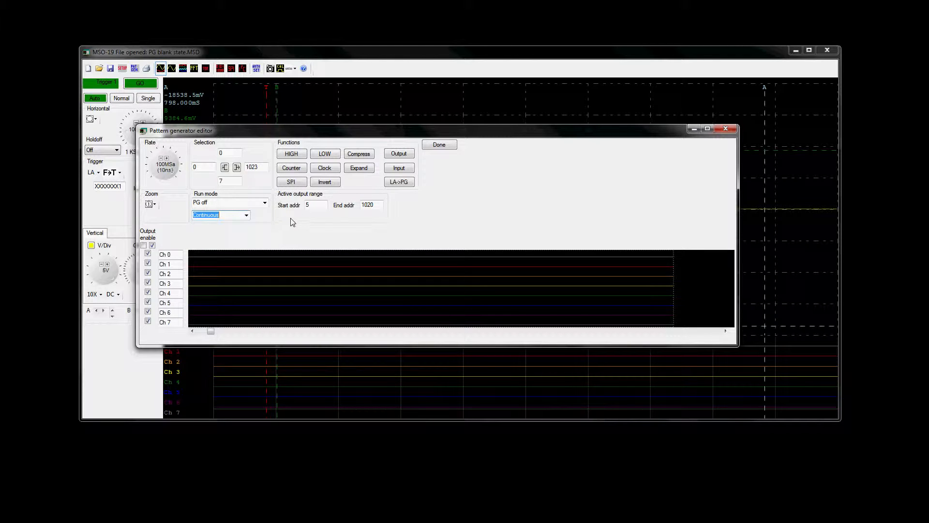
click(319, 207)
double_click(306, 205)
click(378, 205)
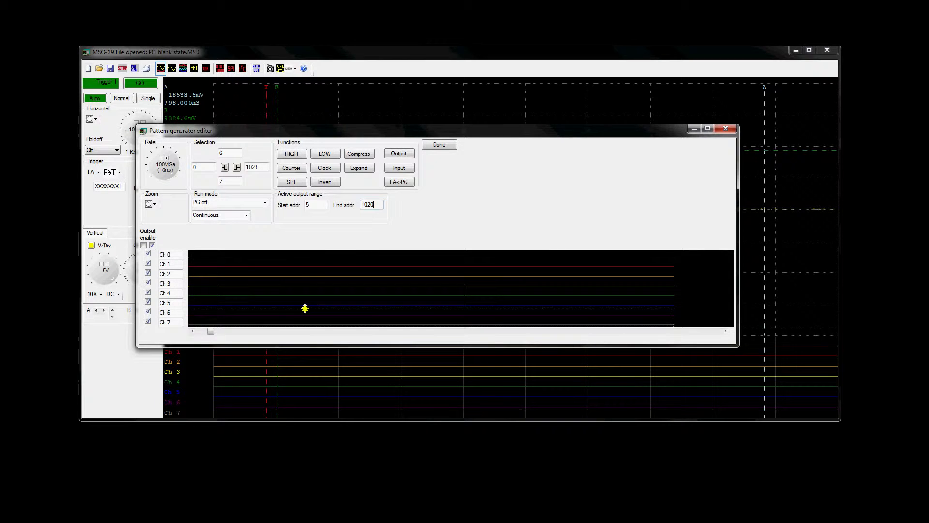
Apply the Output, HIGH and LOW functions to samples 269 to 297 and 393 to 428 across channels 0 to 7
drag(309, 252, 322, 326)
click(400, 154)
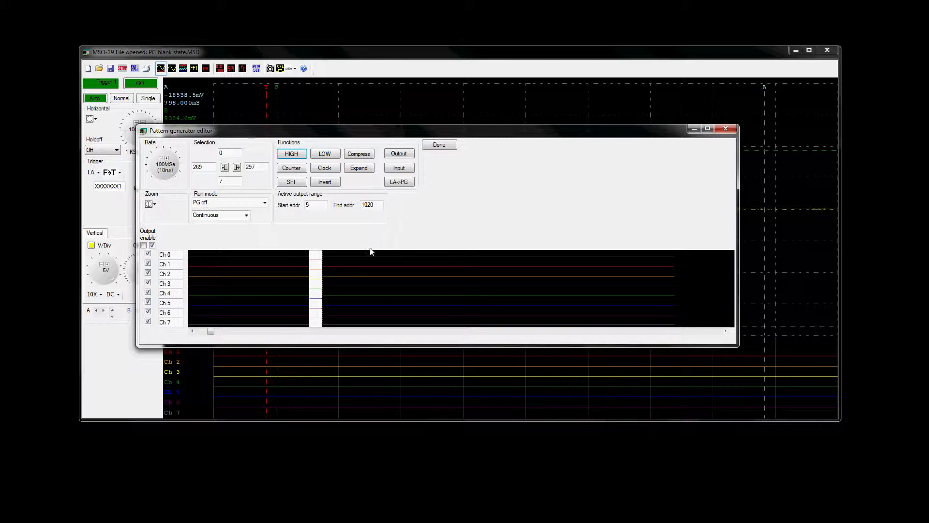
drag(370, 251, 385, 327)
click(292, 155)
click(320, 155)
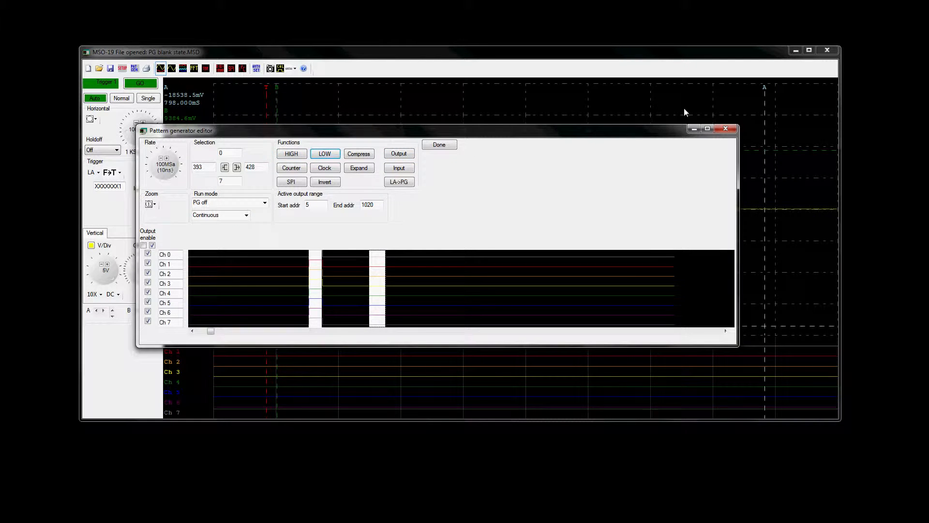
Close the pattern generator editor and load the data file PG blank state.MSD
click(725, 128)
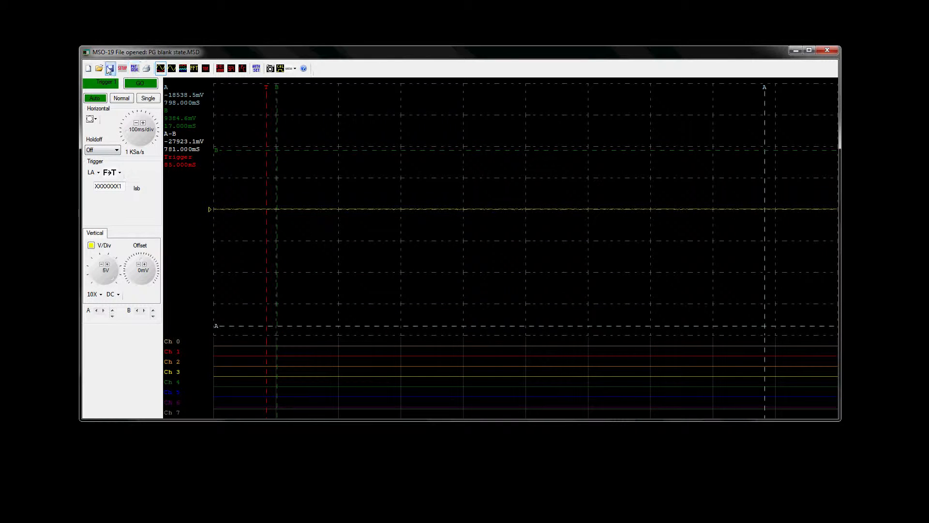
click(98, 70)
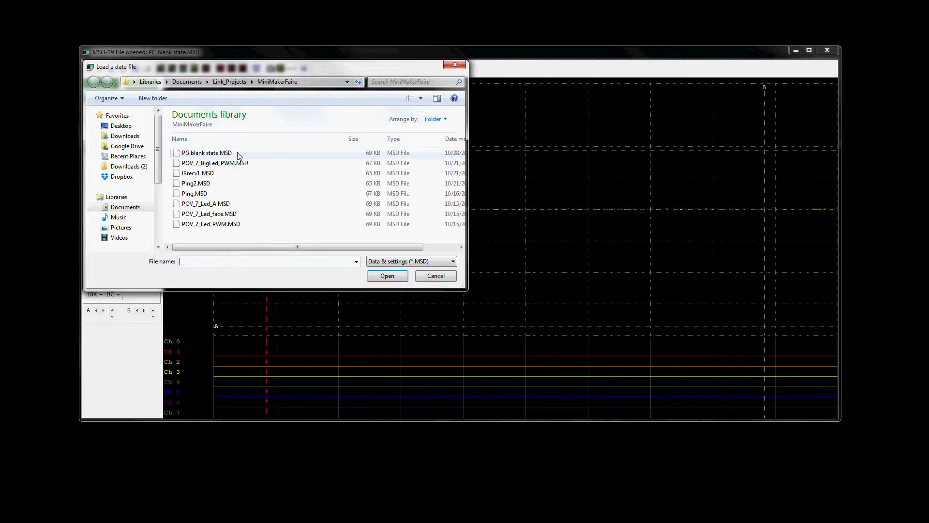
click(390, 276)
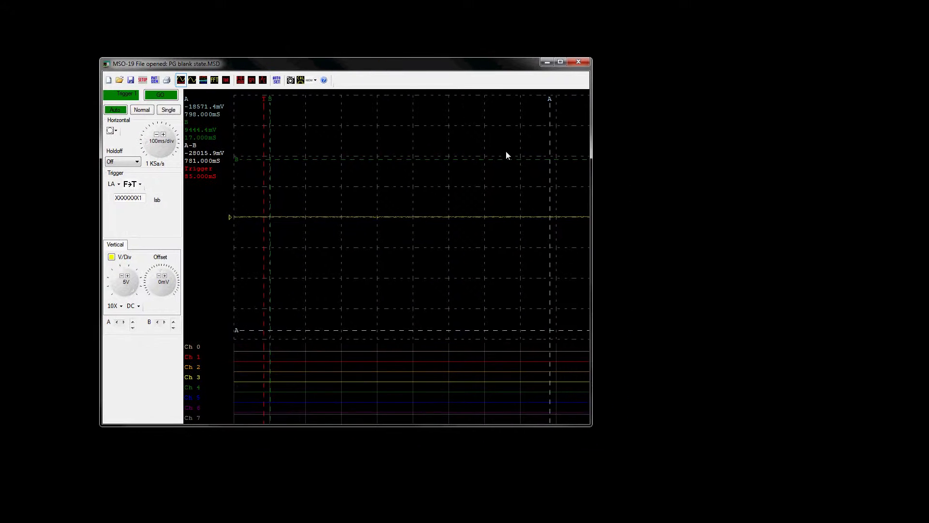
Enlarge the oscilloscope window and reposition it to show the waveform area wider and taller
drag(591, 229, 834, 219)
drag(656, 68, 637, 65)
drag(813, 420, 837, 437)
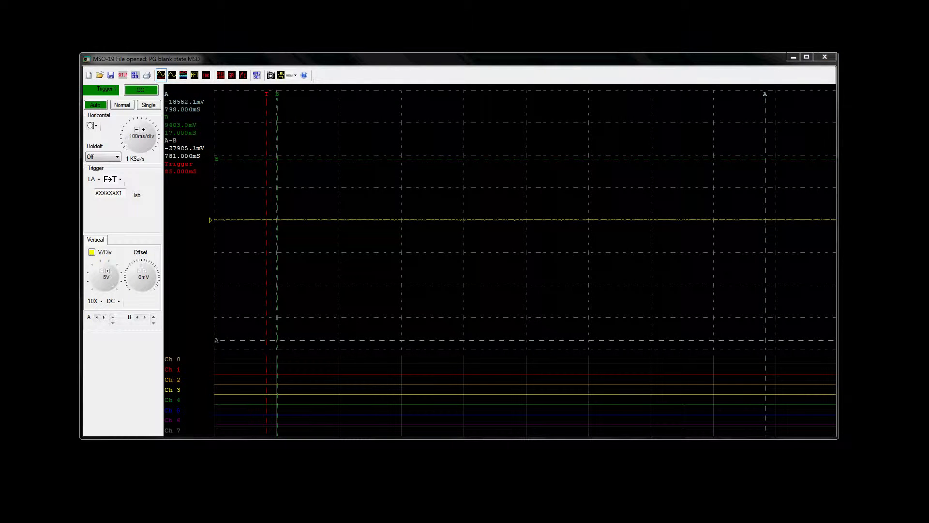
Move the pattern generator editor into full view and apply HIGH to samples 96 to 194 of channel 0
drag(80, 249, 690, 165)
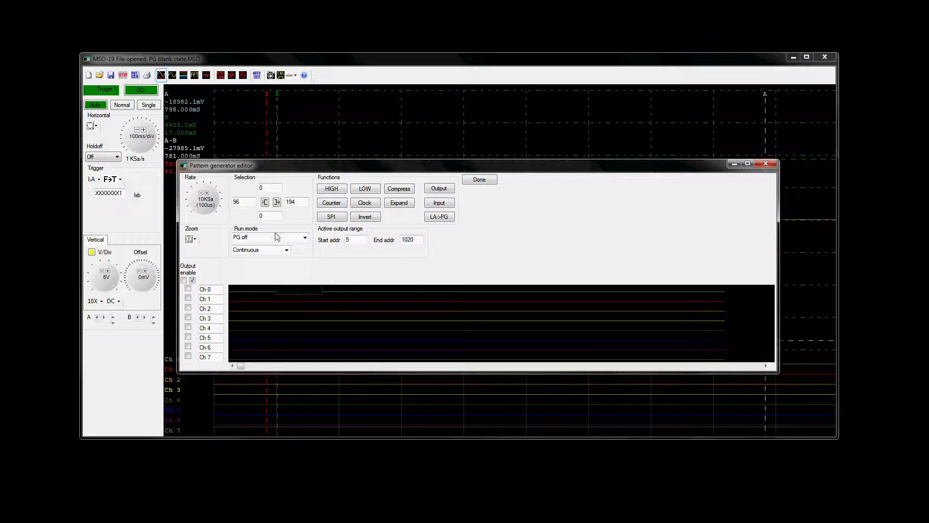
click(246, 202)
click(298, 202)
click(334, 190)
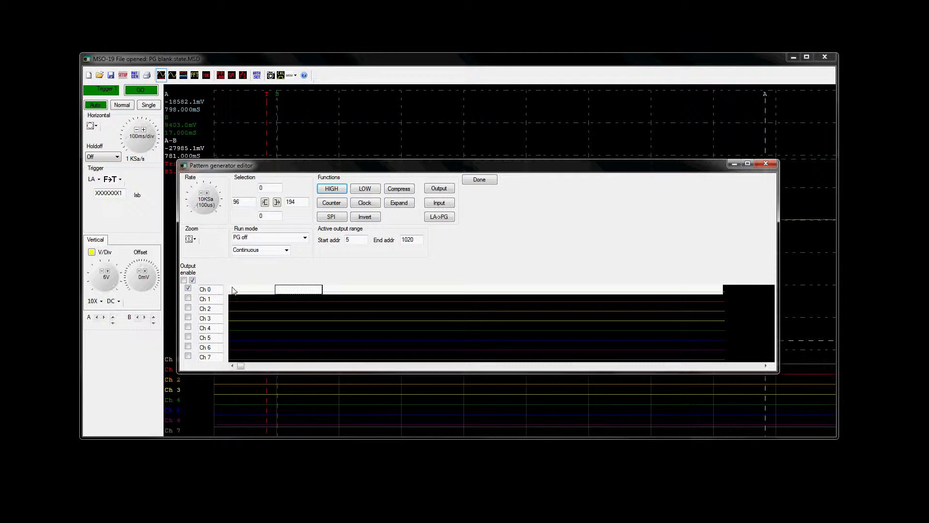
Extend the selection to channel 7 and make all channels outputs, then set samples 96 to 194 of channel 0 alone high
double_click(266, 215)
text(7)
click(441, 190)
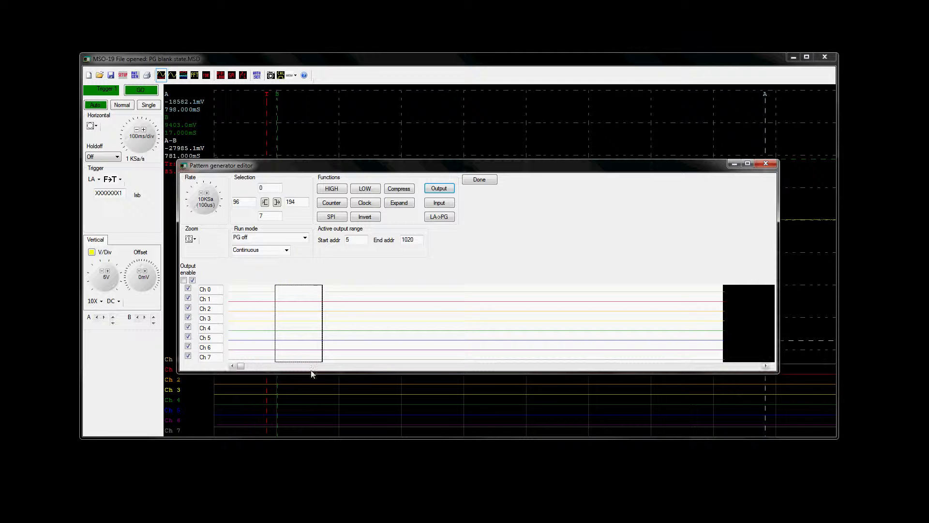
drag(303, 361, 306, 293)
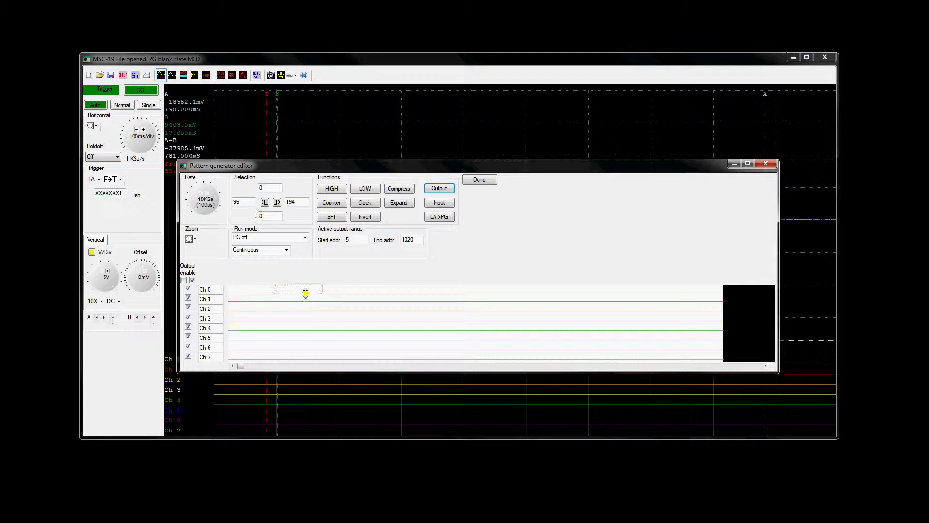
click(339, 192)
click(305, 237)
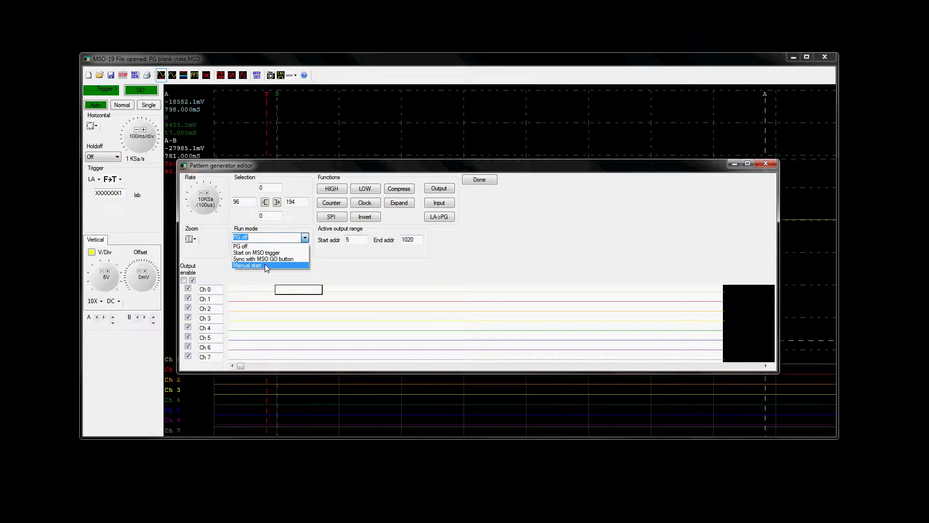
click(482, 181)
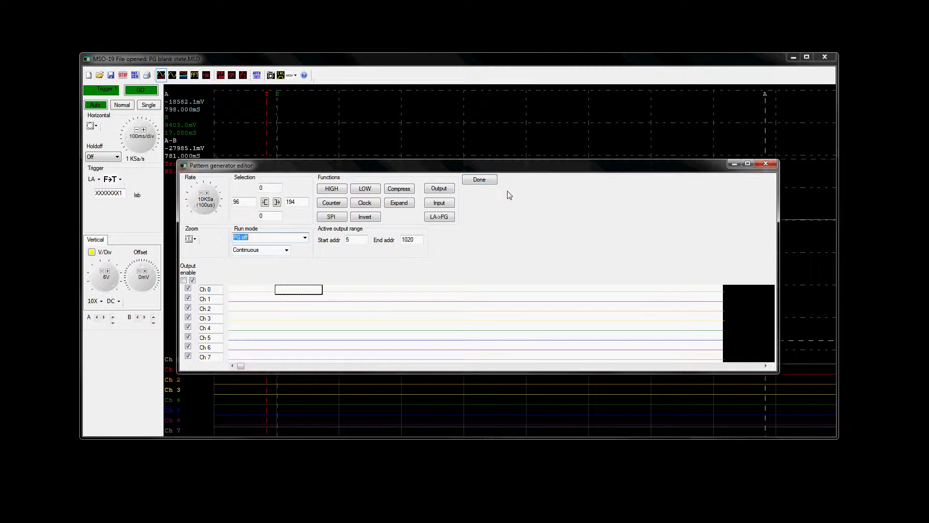
click(483, 182)
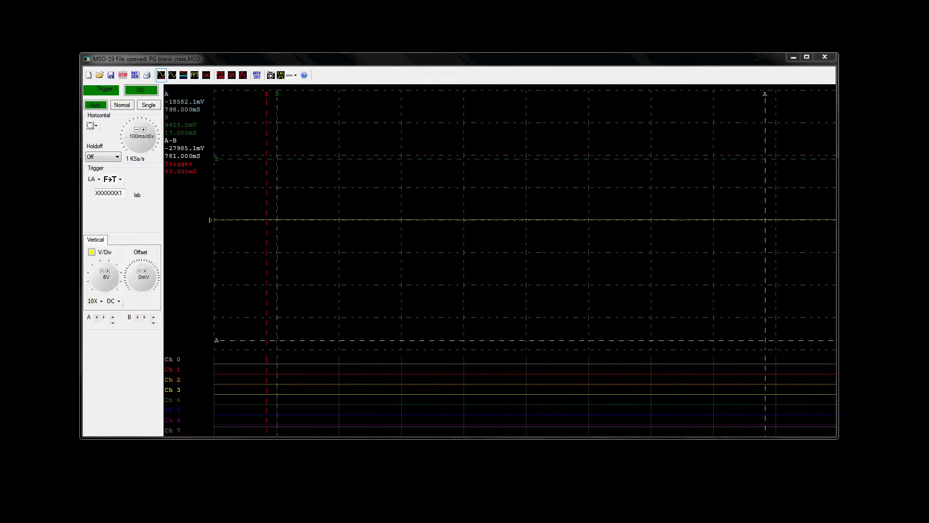
Set the pattern generator's run mode to Manual start and close the editor
drag(80, 206, 668, 150)
click(277, 222)
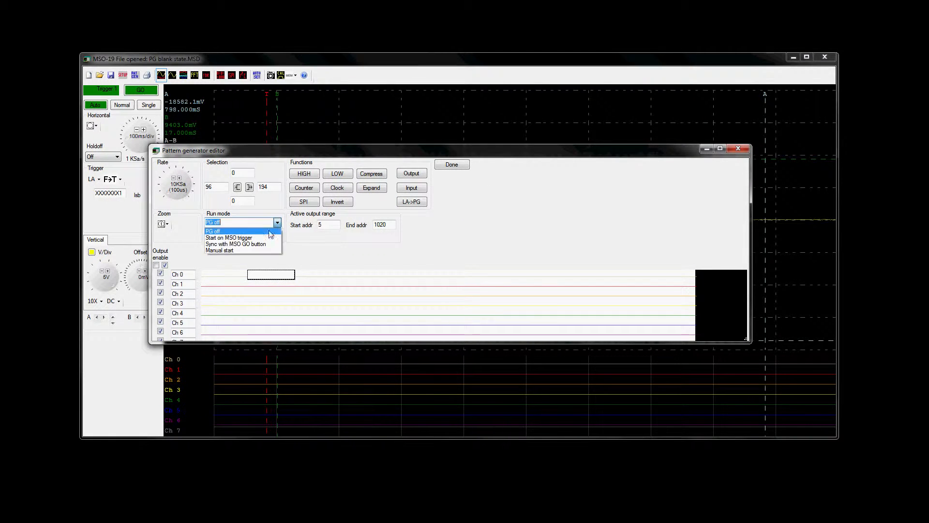
click(255, 250)
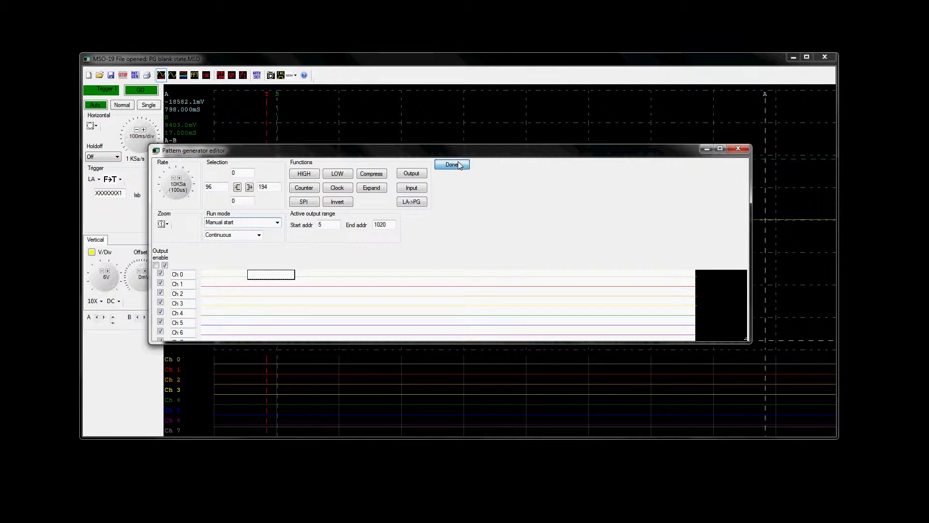
click(451, 165)
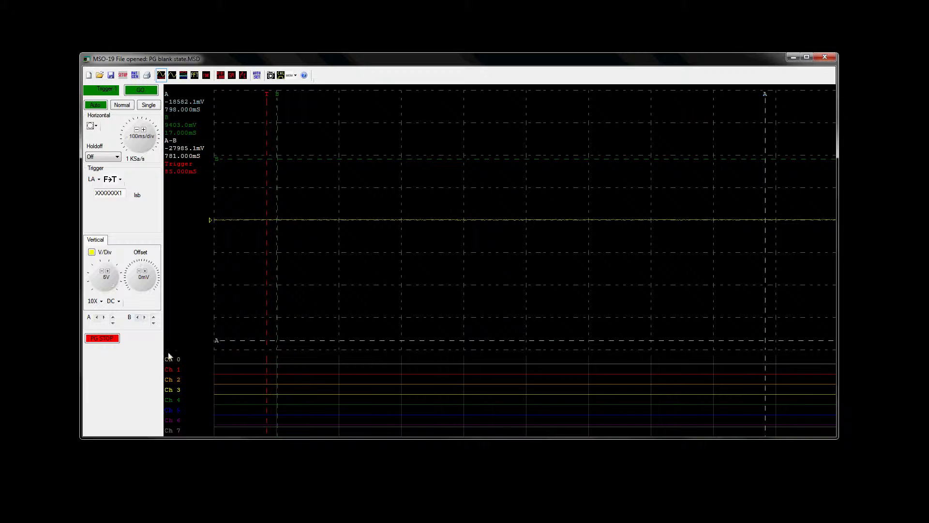
Start the capture and set the horizontal scale to 20 ms/div
click(147, 92)
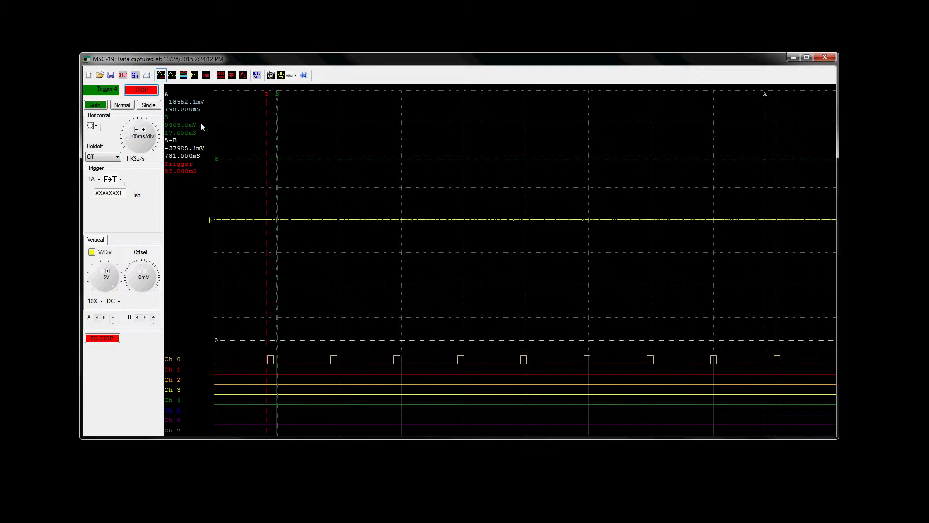
click(144, 129)
click(143, 129)
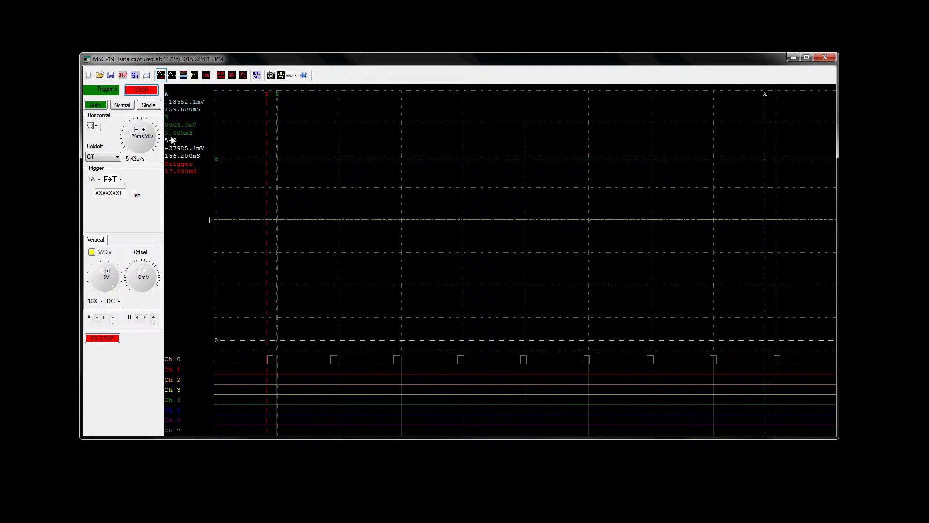
Measure the second channel 0 pulse's width by placing cursor B on its rising edge and cursor A on its falling edge
drag(277, 242, 586, 253)
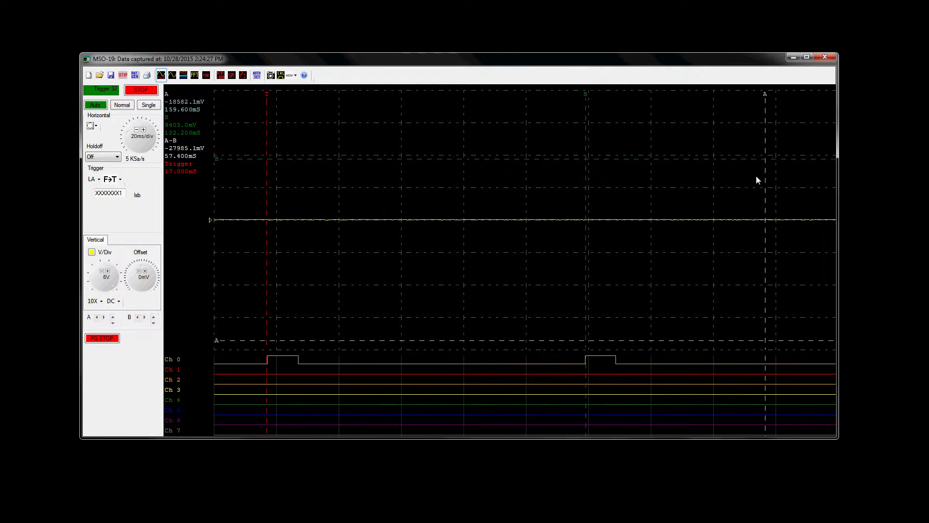
drag(766, 183, 617, 220)
Review the channel 0 sample selection and rate in the pattern generator editor, then close the editor
click(135, 76)
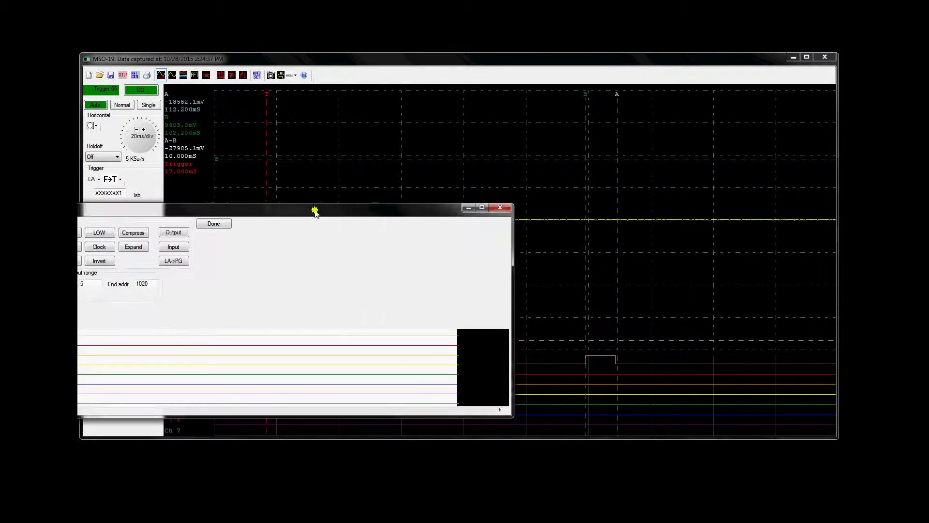
drag(315, 211, 560, 159)
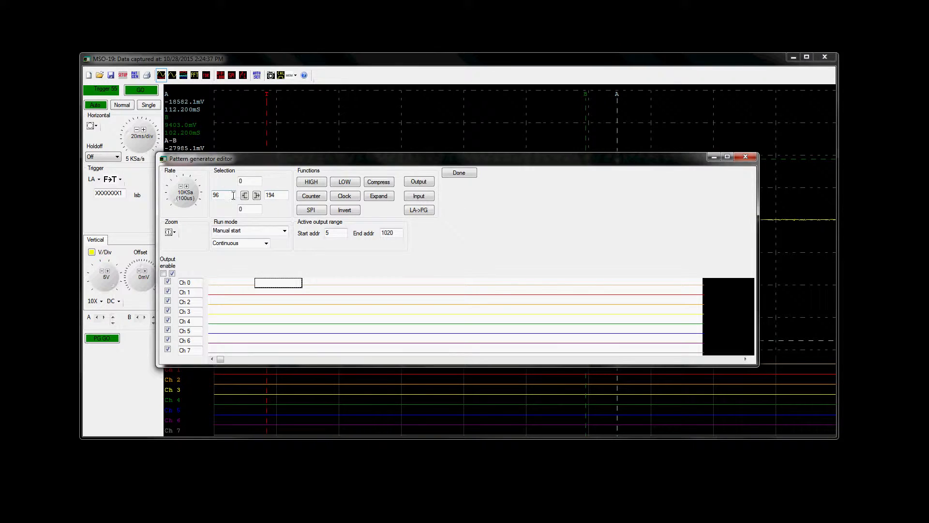
click(457, 174)
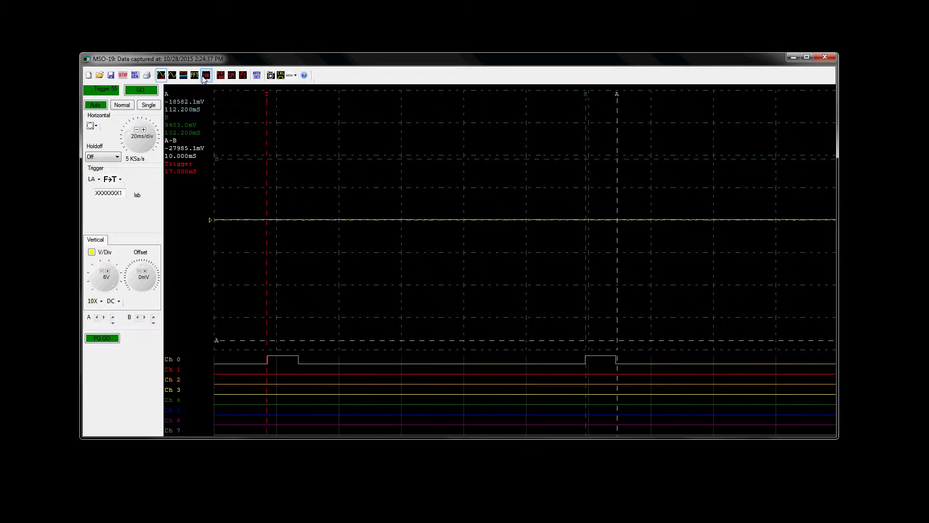
Reopen the pattern generator editor in full view and increase its window height
click(134, 77)
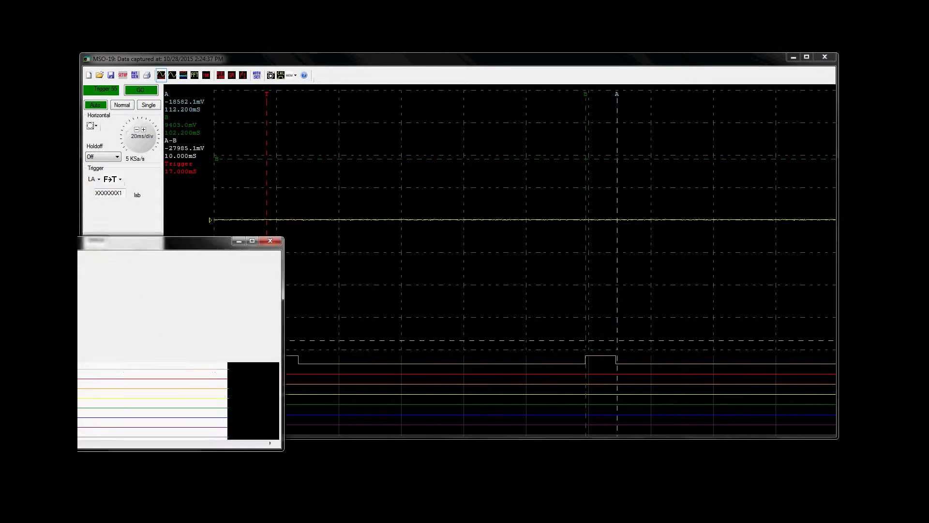
drag(452, 374, 453, 406)
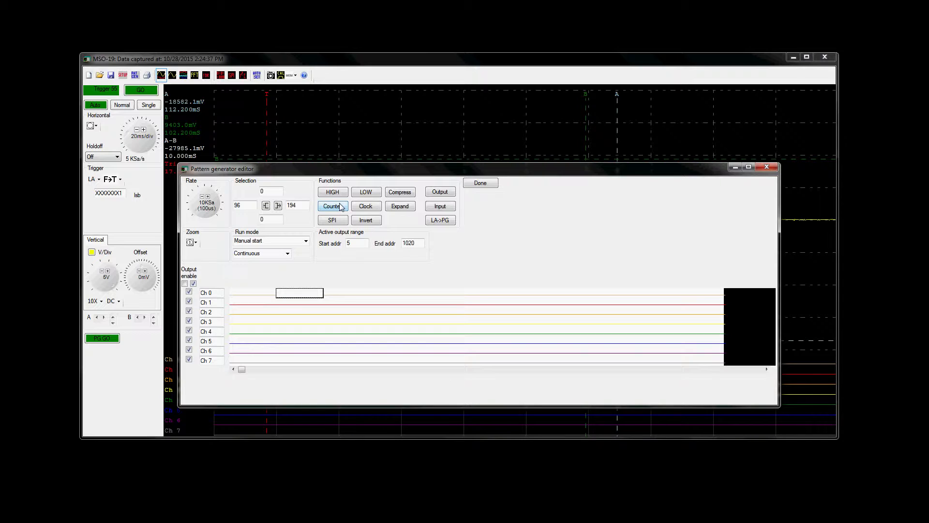